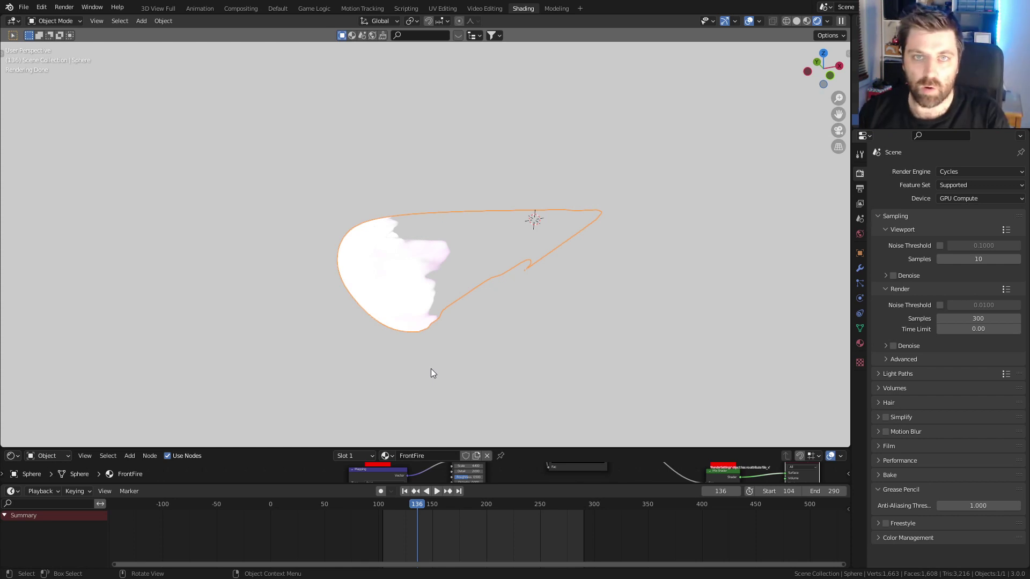
- Add a Displace modifier below Subdivision on the Sphere and toggle its viewport display off and on
left_click(860, 269)
left_click(910, 197)
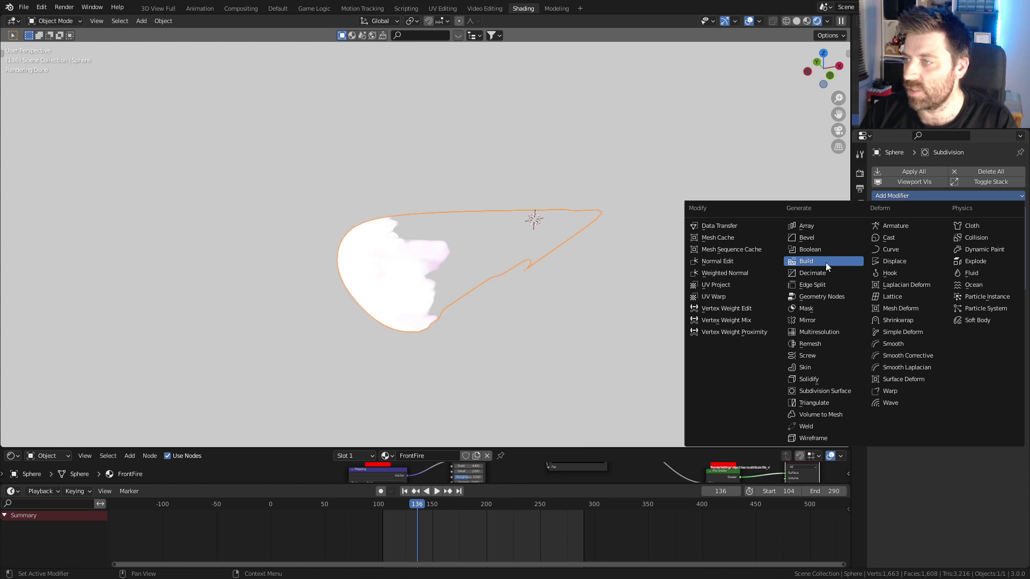
left_click(884, 266)
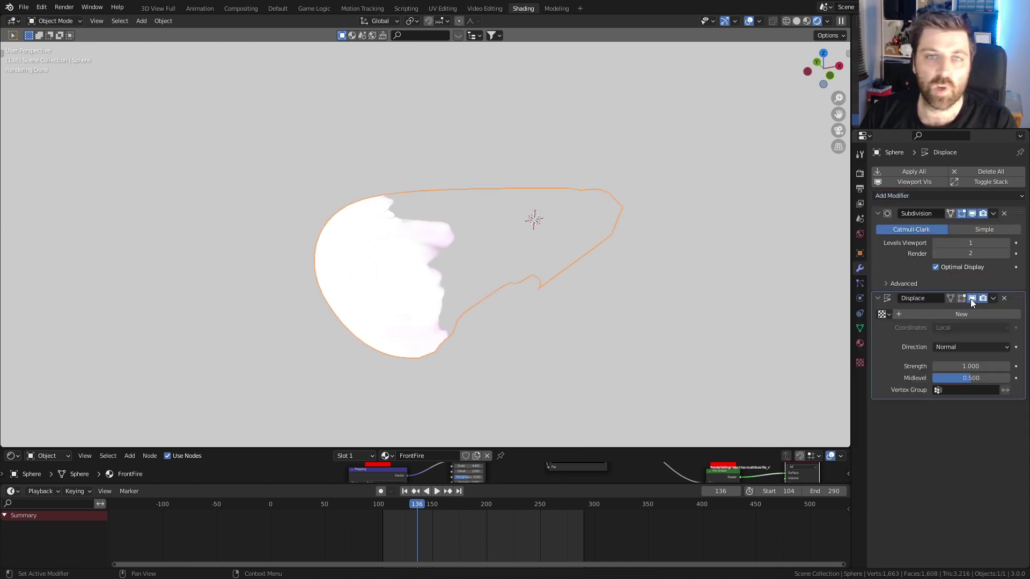
left_click(970, 298)
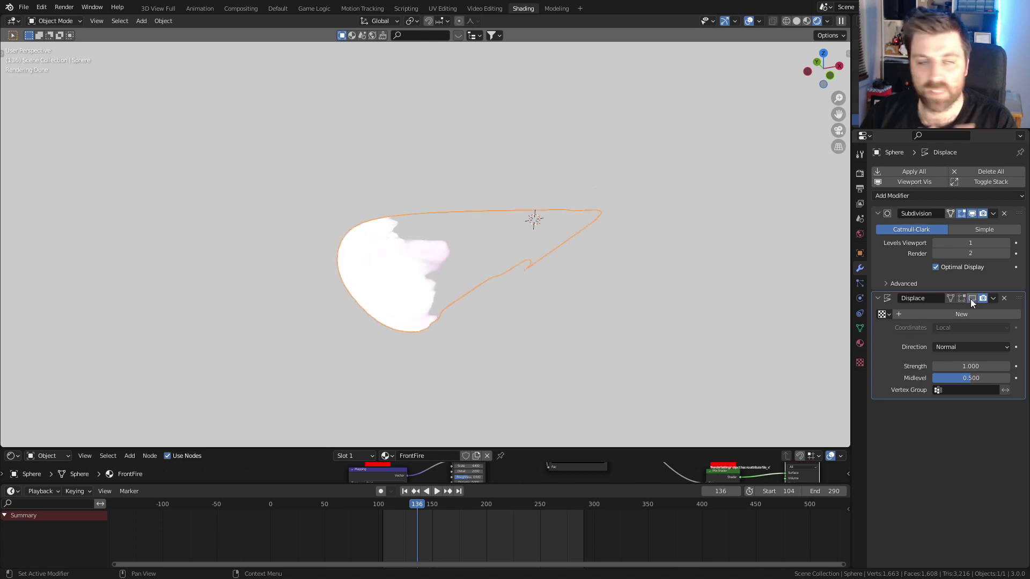
left_click(970, 298)
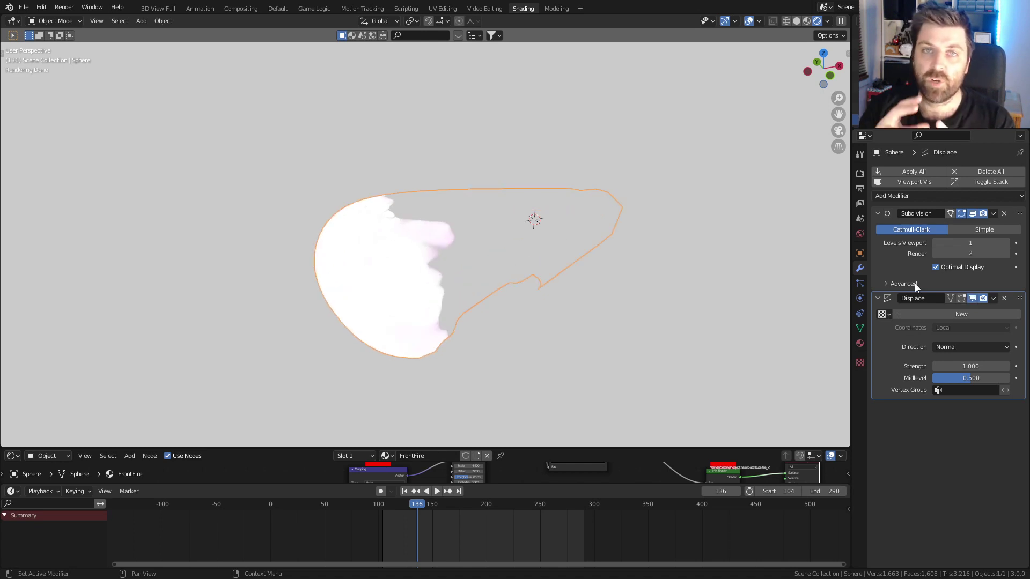
- Give the Displace modifier a new Clouds texture and raise its Size to about 0.97
left_click(924, 314)
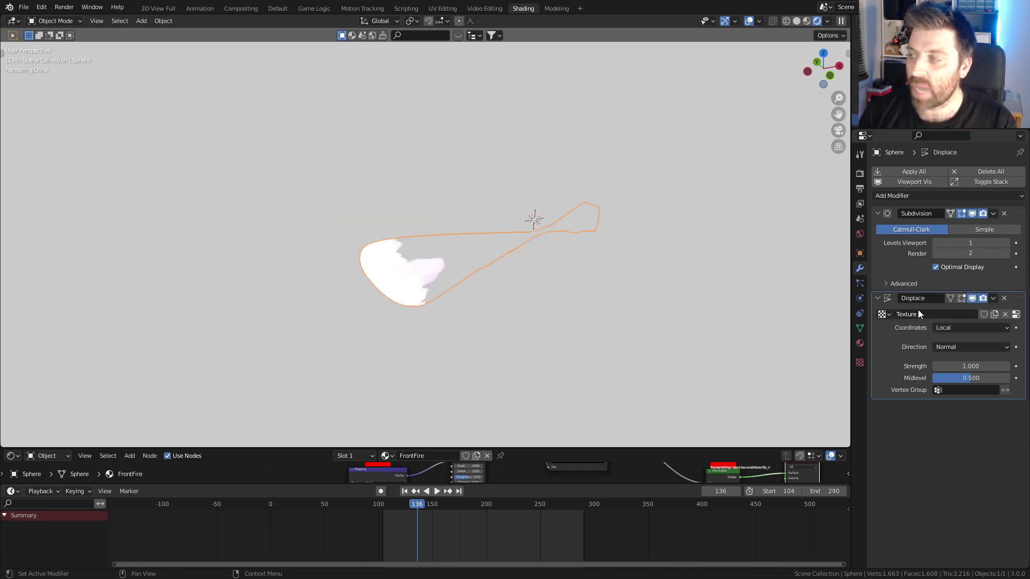
left_click(1015, 314)
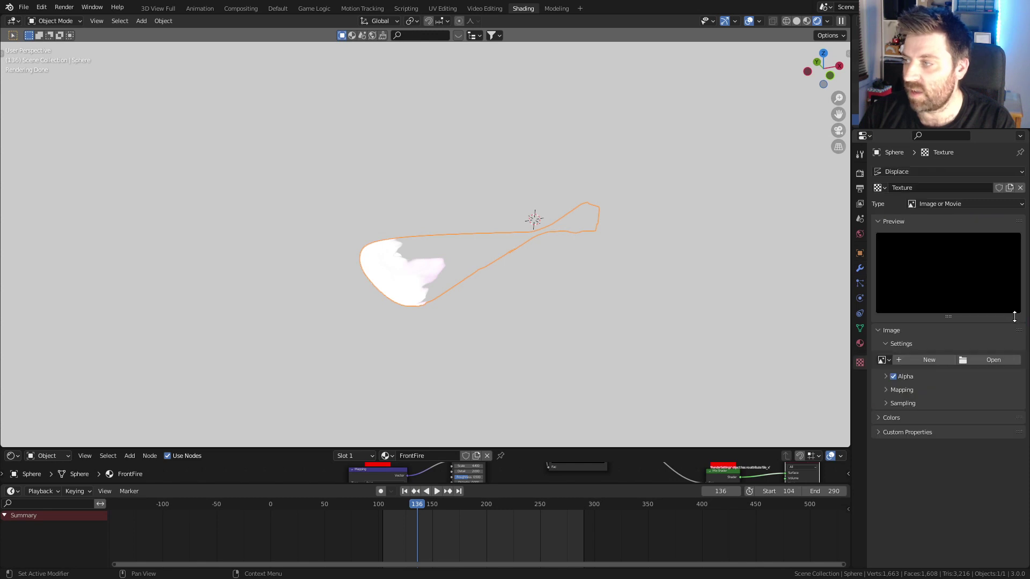
left_click(931, 204)
left_click(936, 234)
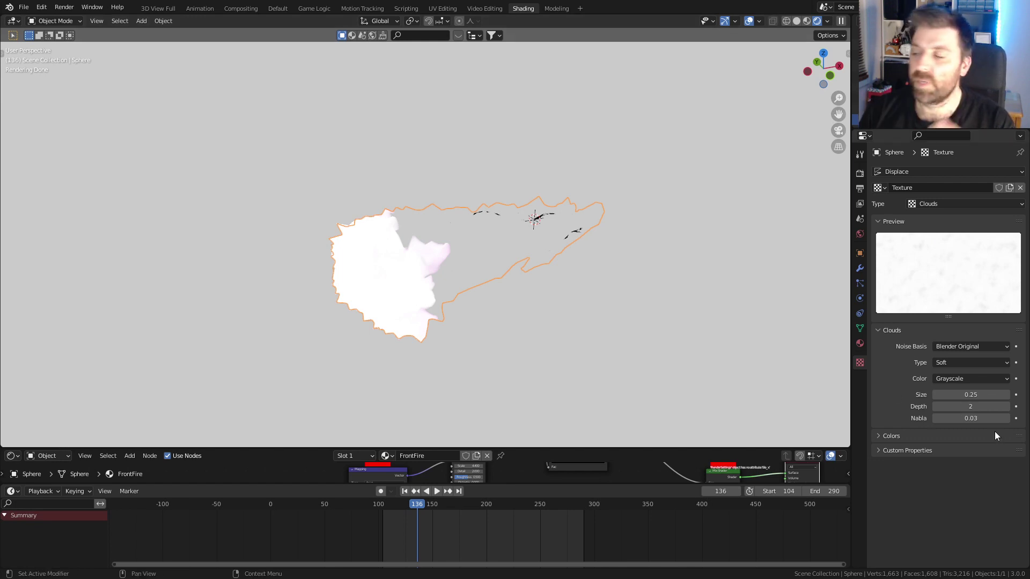
left_click_drag(971, 394, 1021, 395)
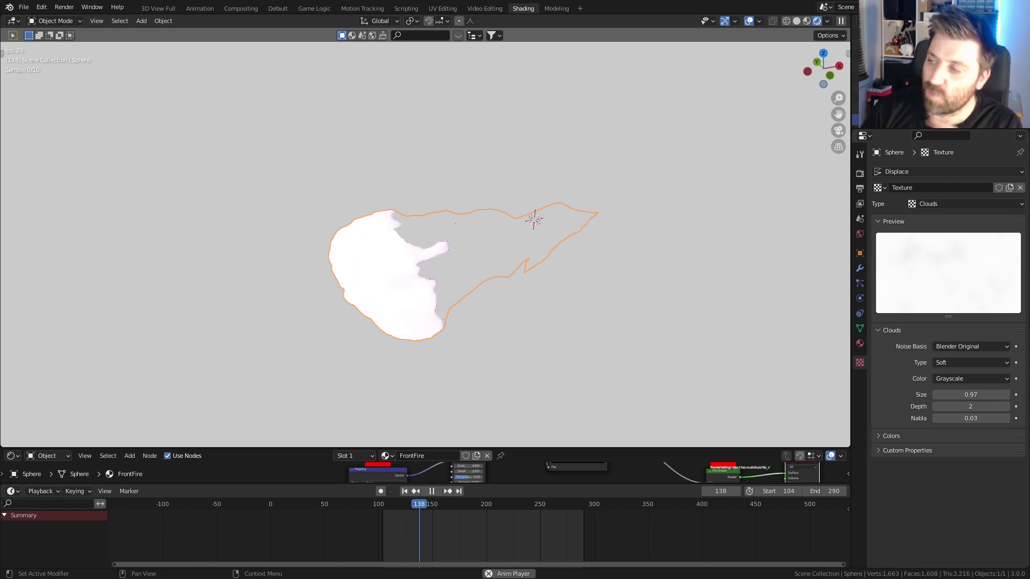
- Add a cube Empty and place it up and left of the flame in top view
left_click(860, 268)
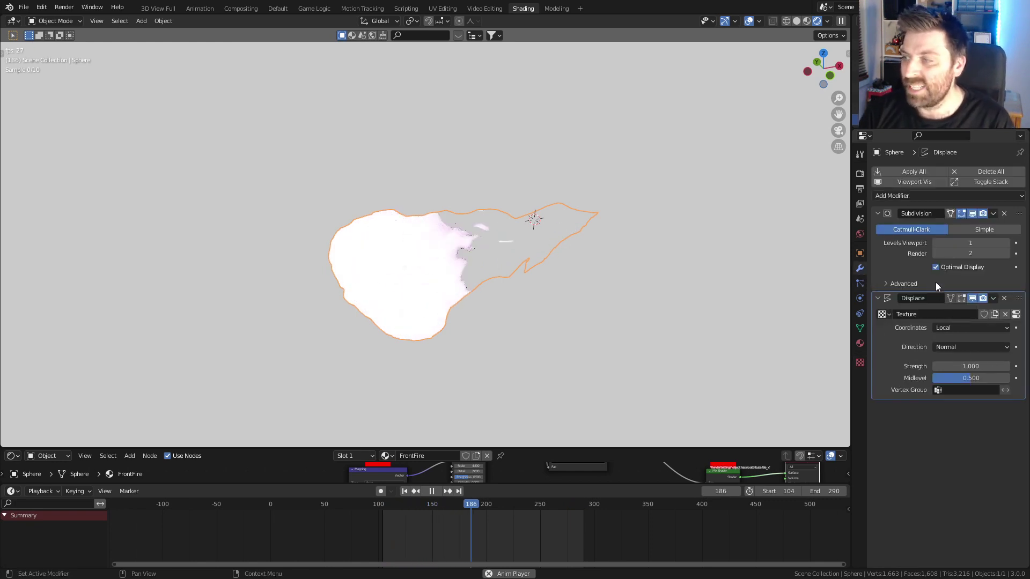
key("shift+a")
mouse_move(487, 294)
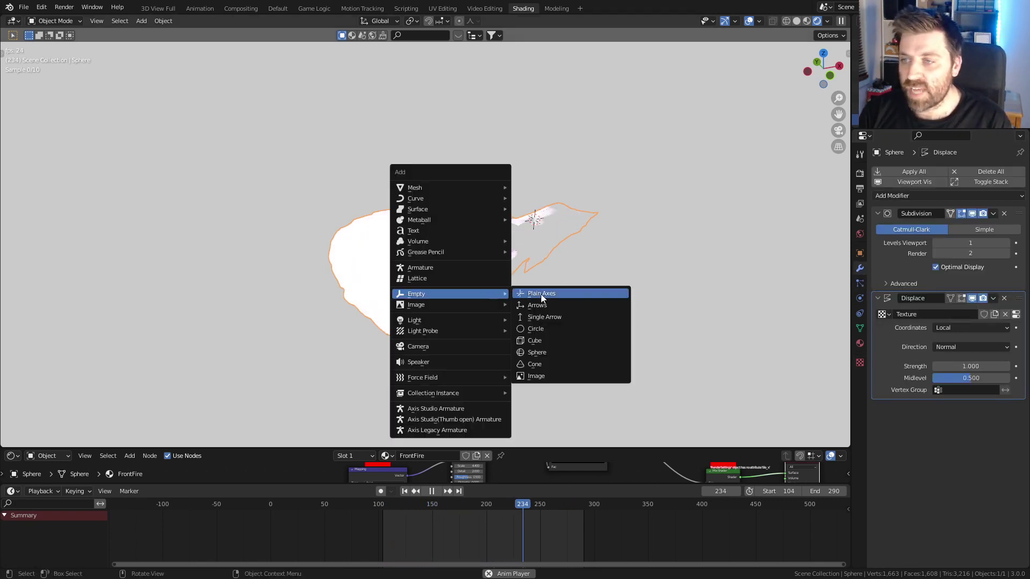
left_click(552, 341)
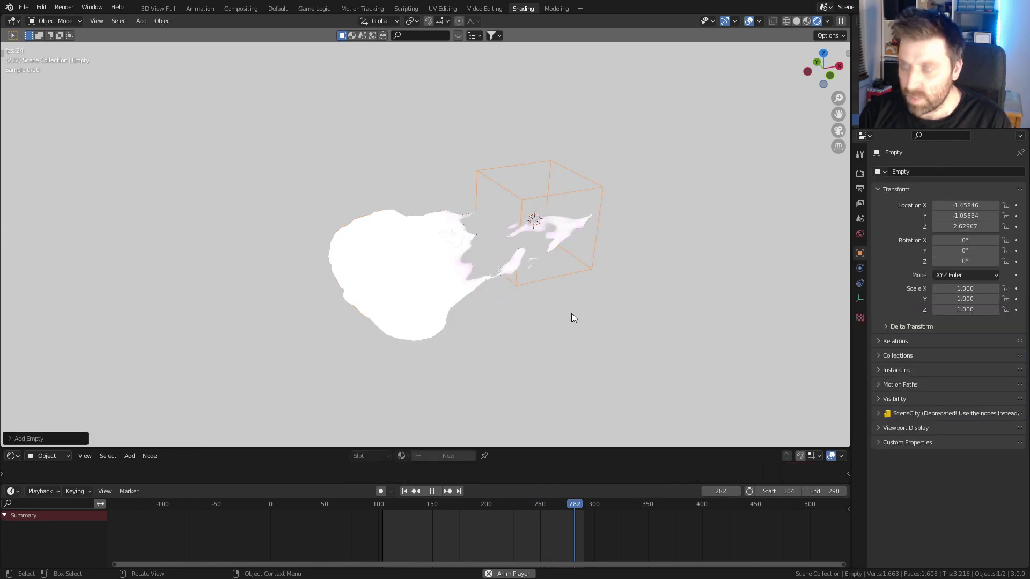
key("KP_7")
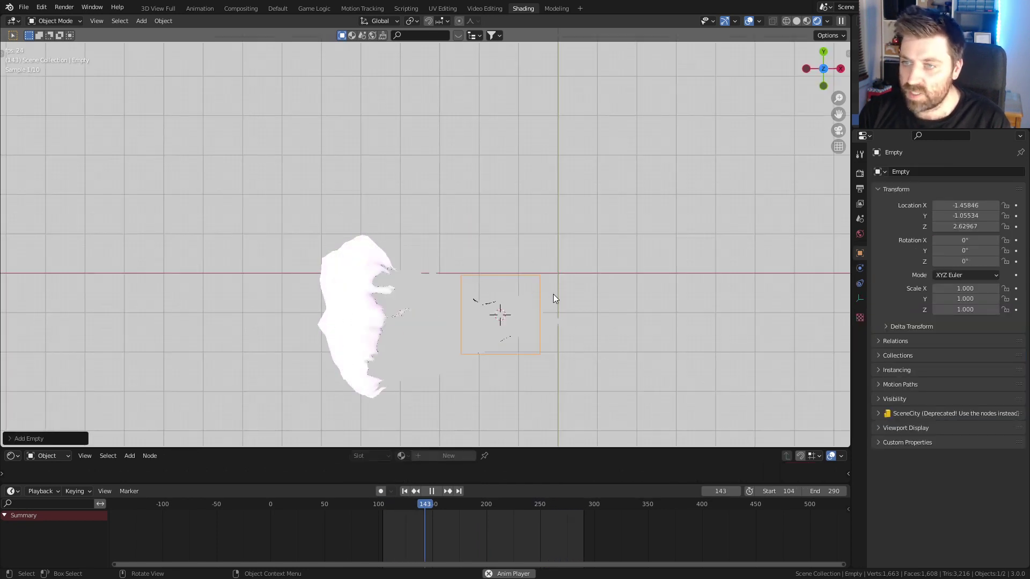
key("g")
left_click(340, 166)
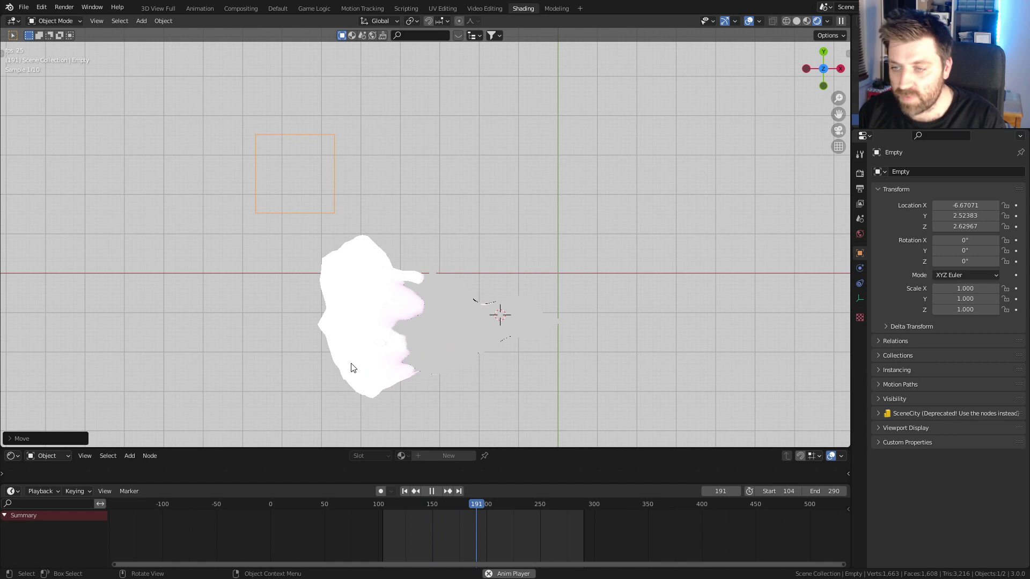
- At frame 0, move the Empty further left and keyframe its location
left_click_drag(474, 503, 269, 501)
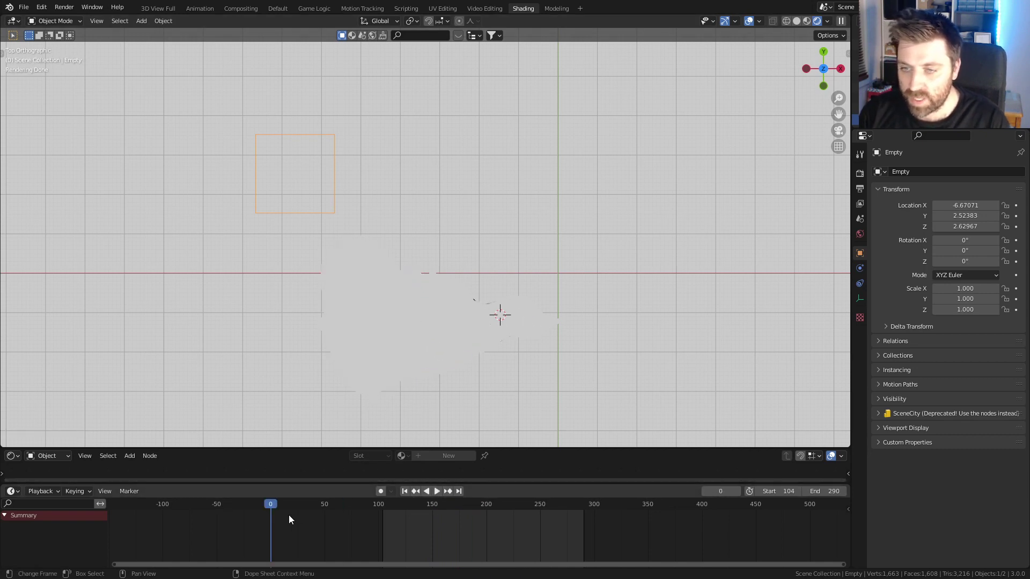
key("g")
left_click(245, 186)
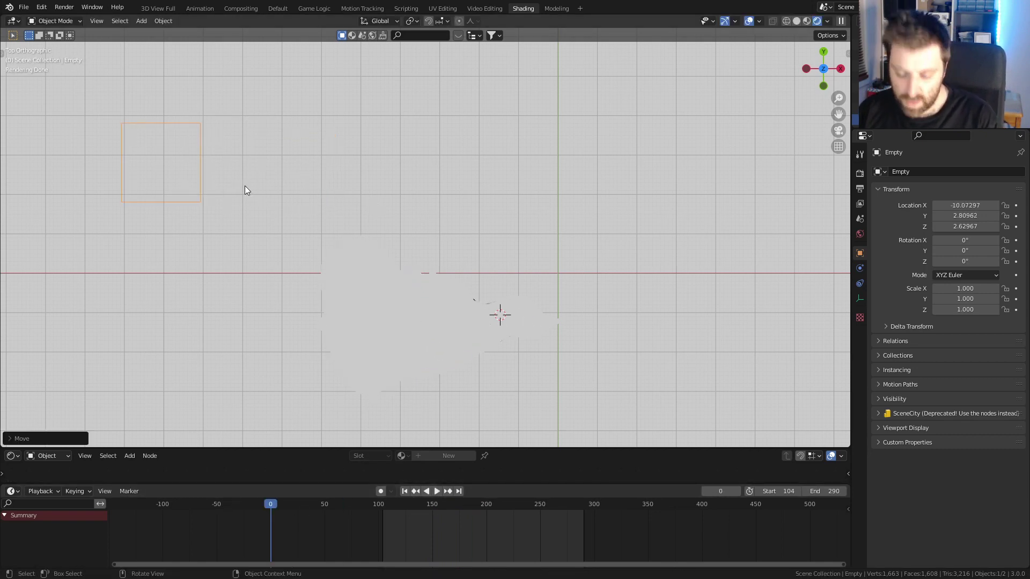
key("i")
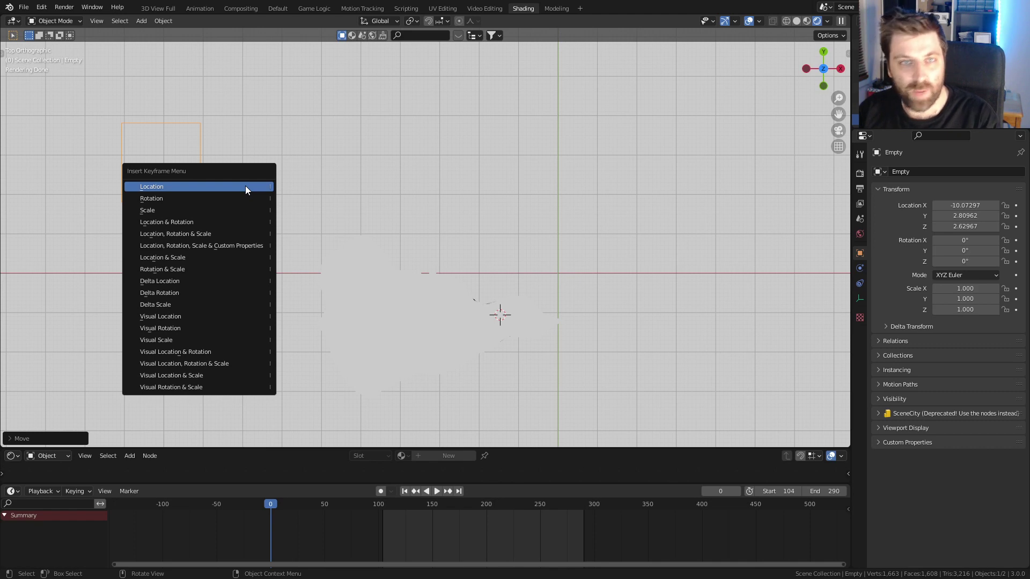
left_click(246, 186)
- At frame 351, move the Empty along X to the right and keyframe its location
left_click(648, 510)
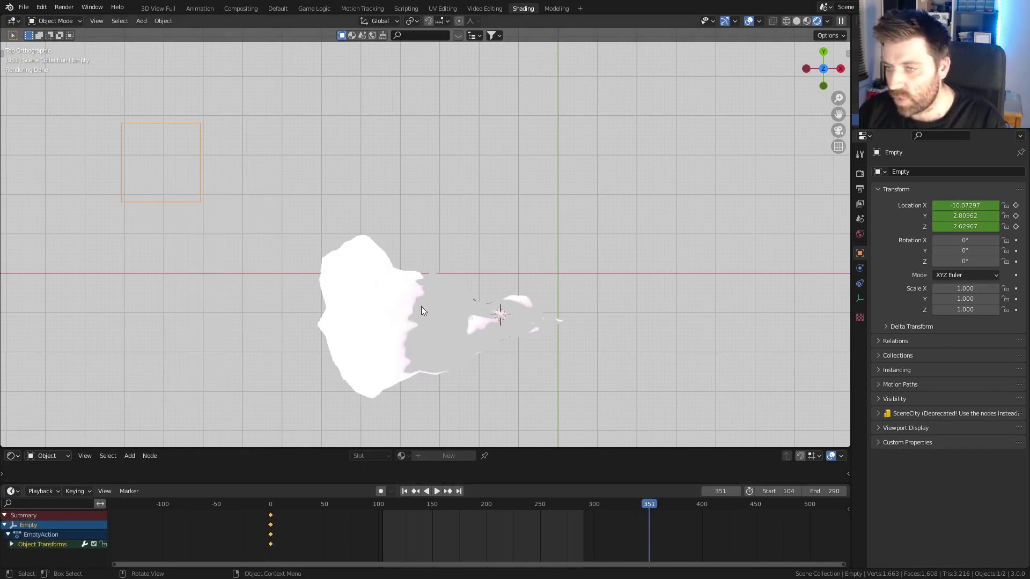
key("g")
key("x")
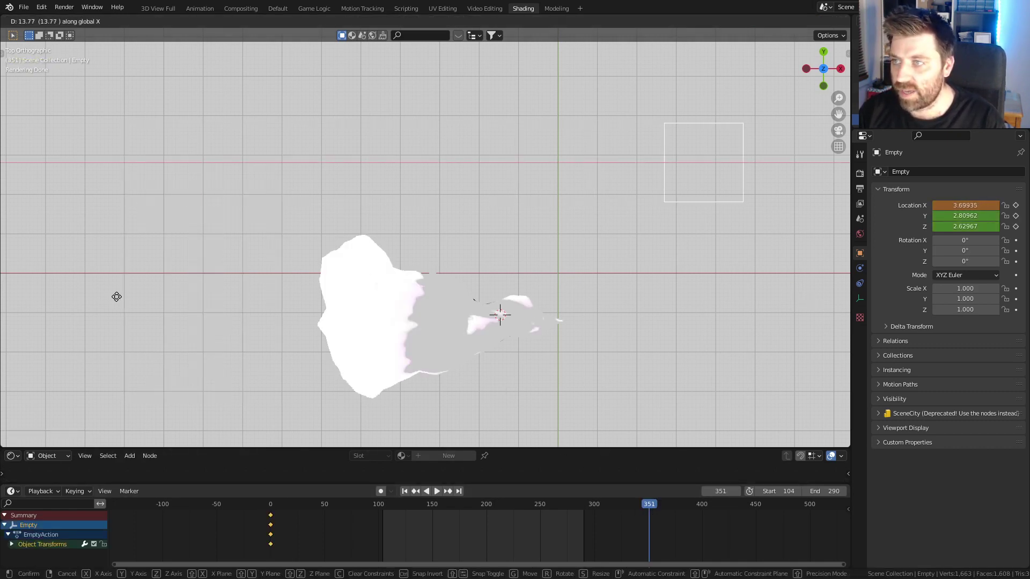
left_click(132, 300)
key("i")
left_click(540, 243)
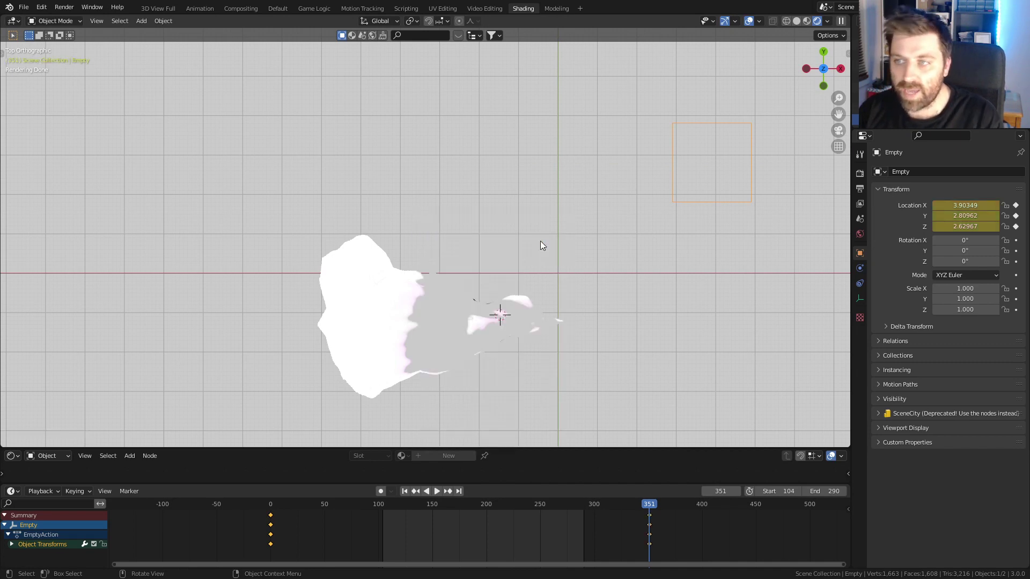
- Scrub and play the animation to check the Empty's motion, settling on frame 228
left_click_drag(649, 507, 516, 510)
key("space")
left_click(860, 234)
key("space")
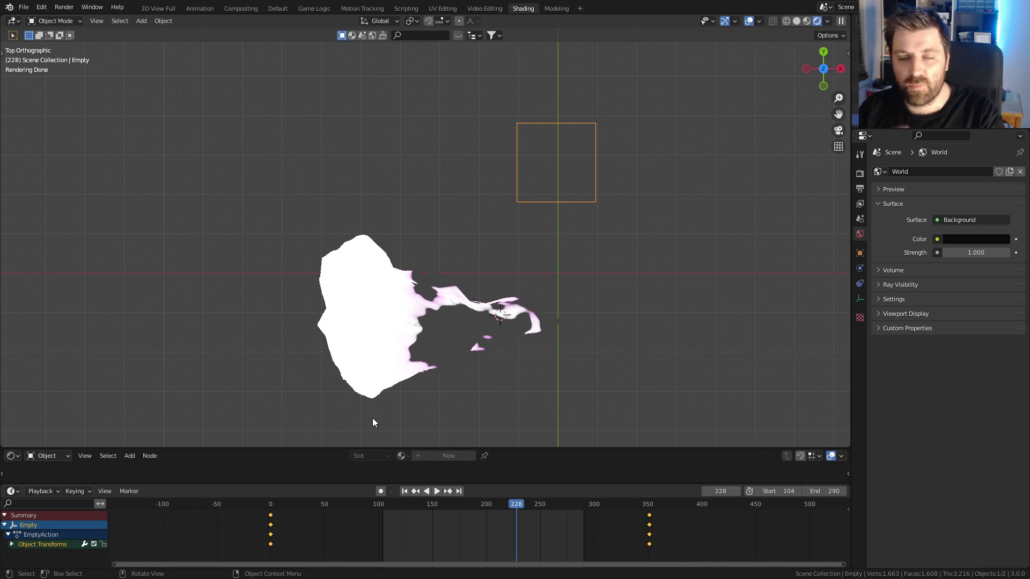
- Set the Sphere's Displace texture coordinates to Object, using the Empty
left_click(363, 342)
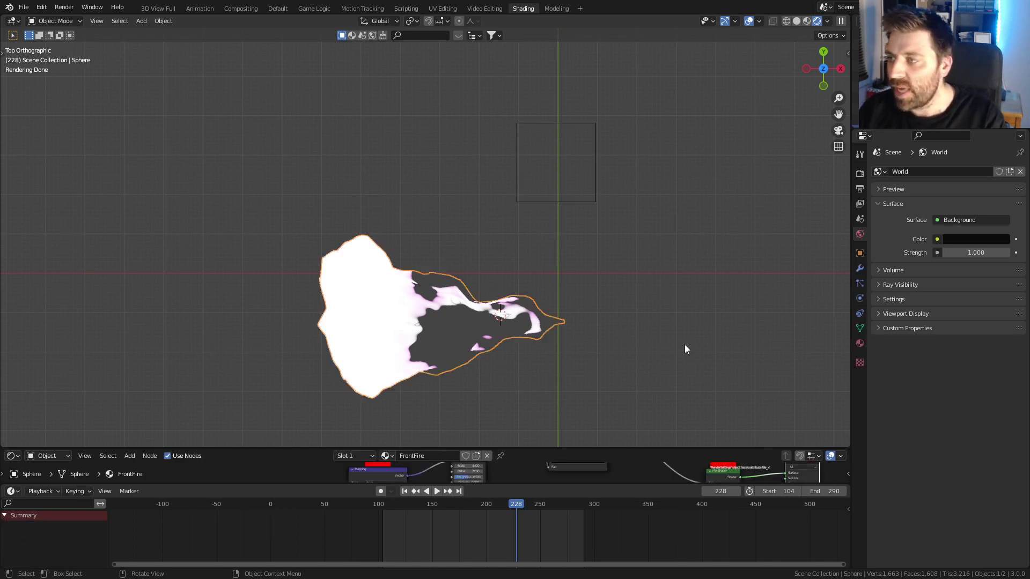
left_click(859, 268)
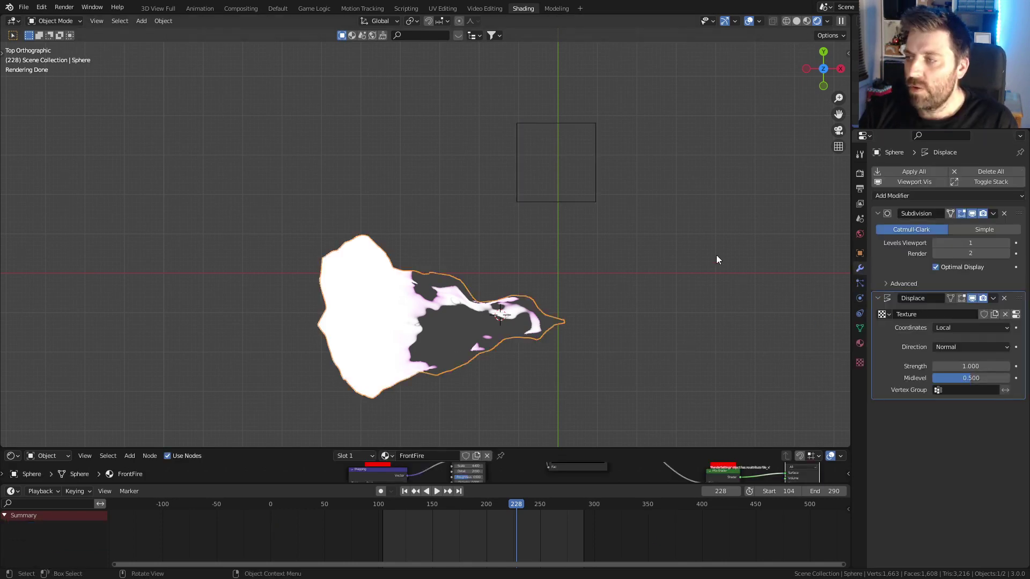
left_click(957, 327)
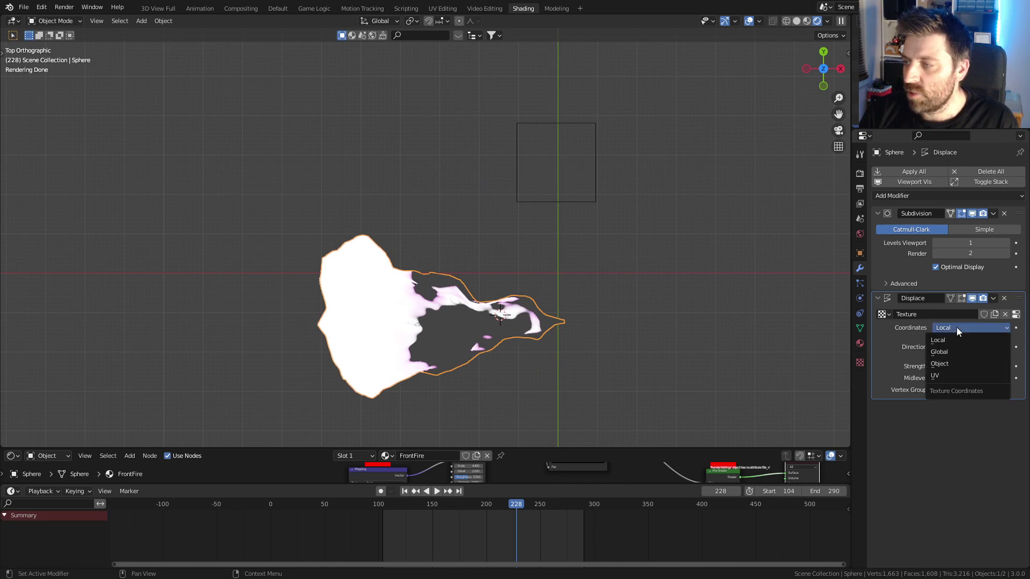
left_click(952, 365)
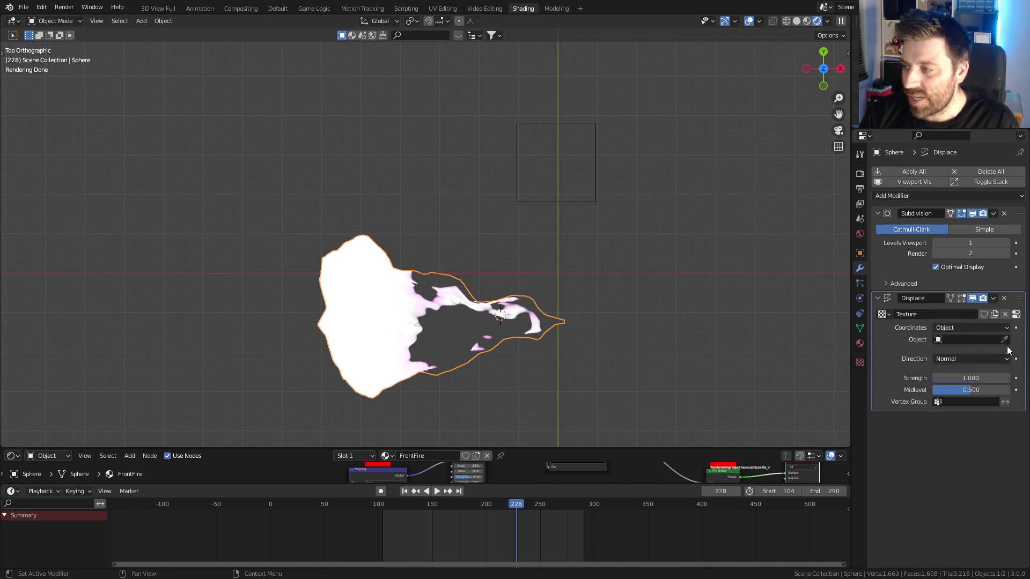
left_click(598, 200)
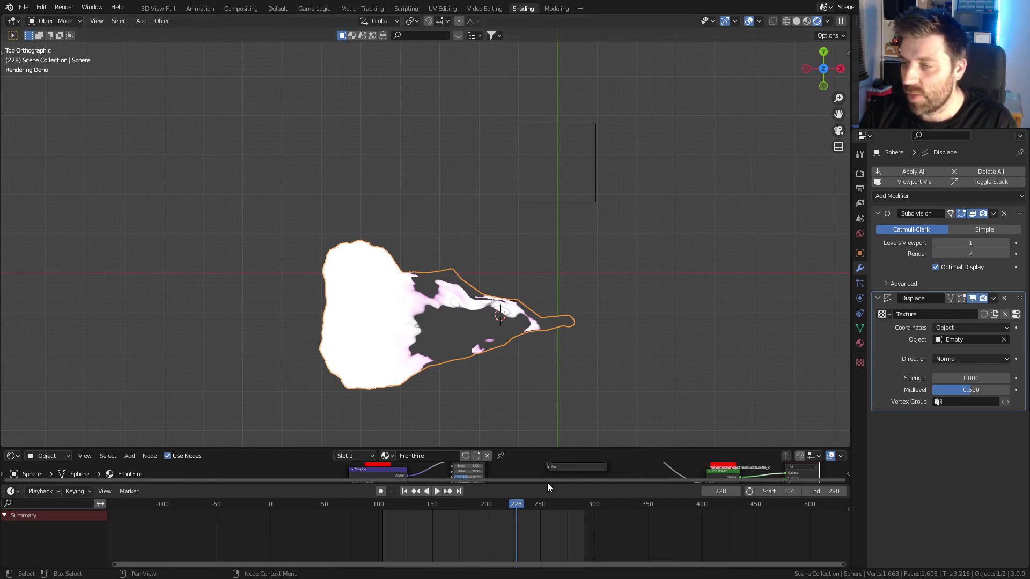
- Preview the animation, set Displace Strength to 0.2, stop playback and select the Empty
left_click_drag(512, 502, 356, 513)
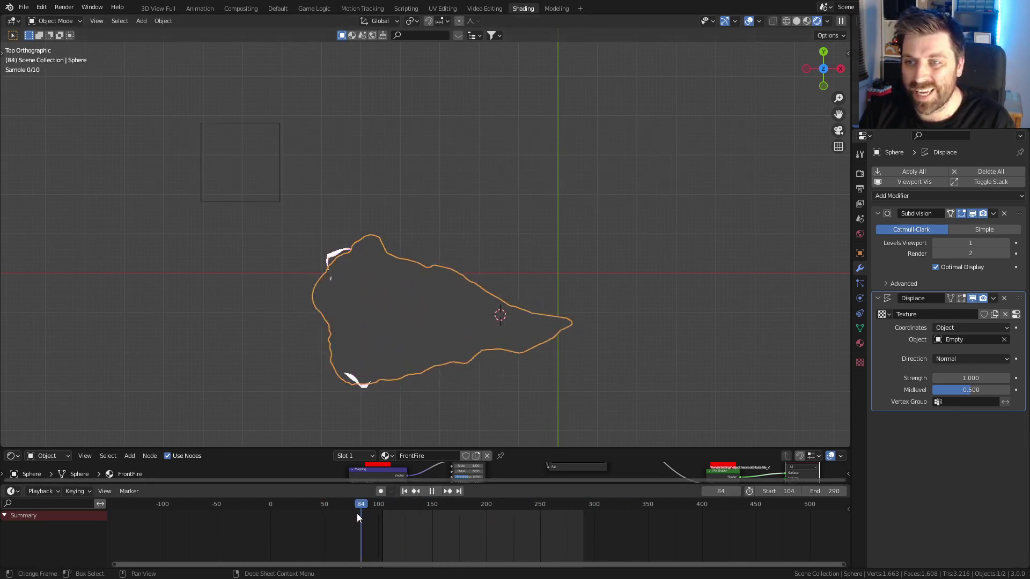
key("space")
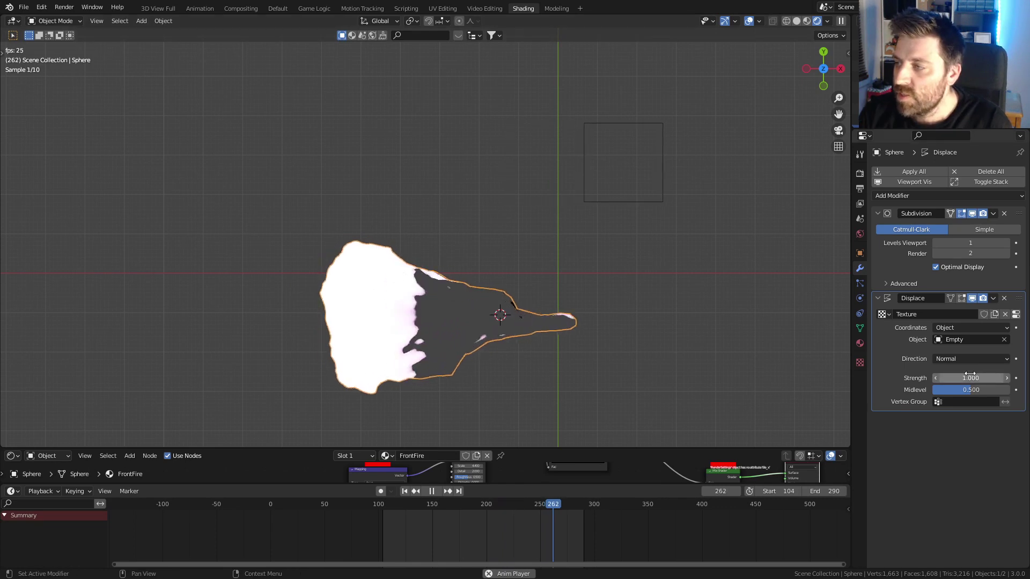
double_click(955, 378)
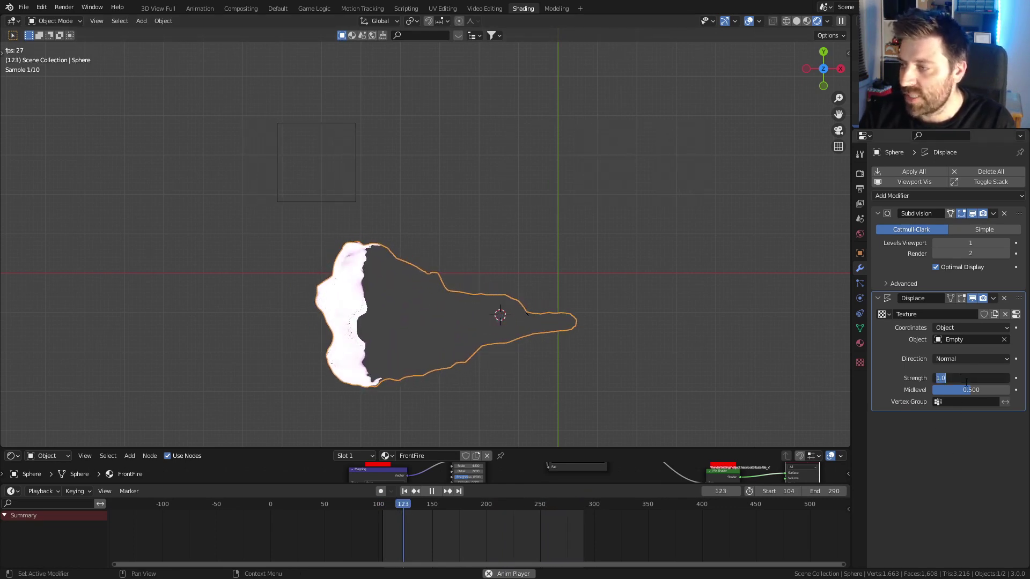
type(".2")
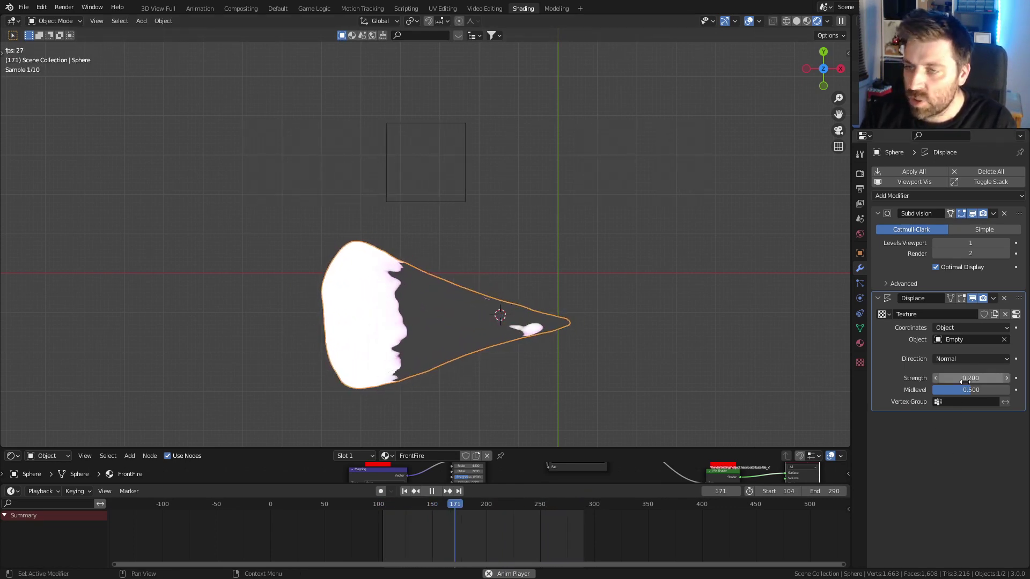
key("Return")
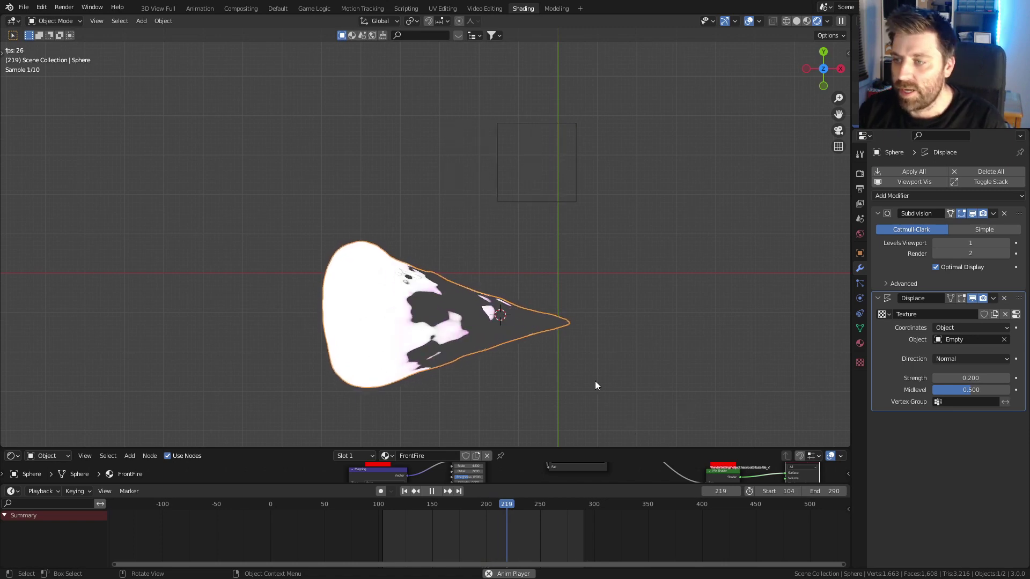
key("space")
left_click(568, 206)
- Move the Empty along X to 54.455, re-key its location, and play from the start frame
left_click_drag(516, 504, 532, 511)
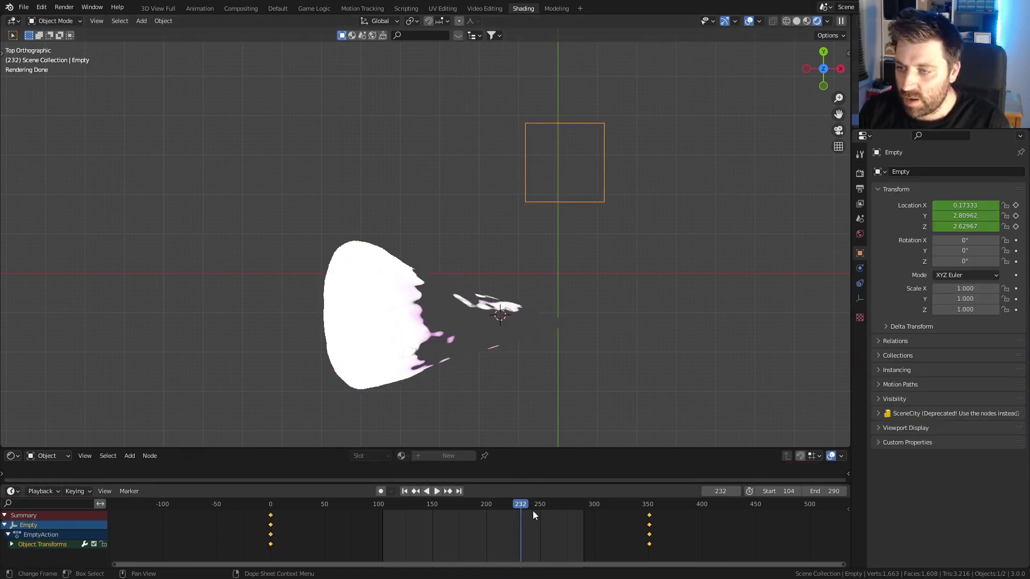
scroll(534, 285, "down", 6)
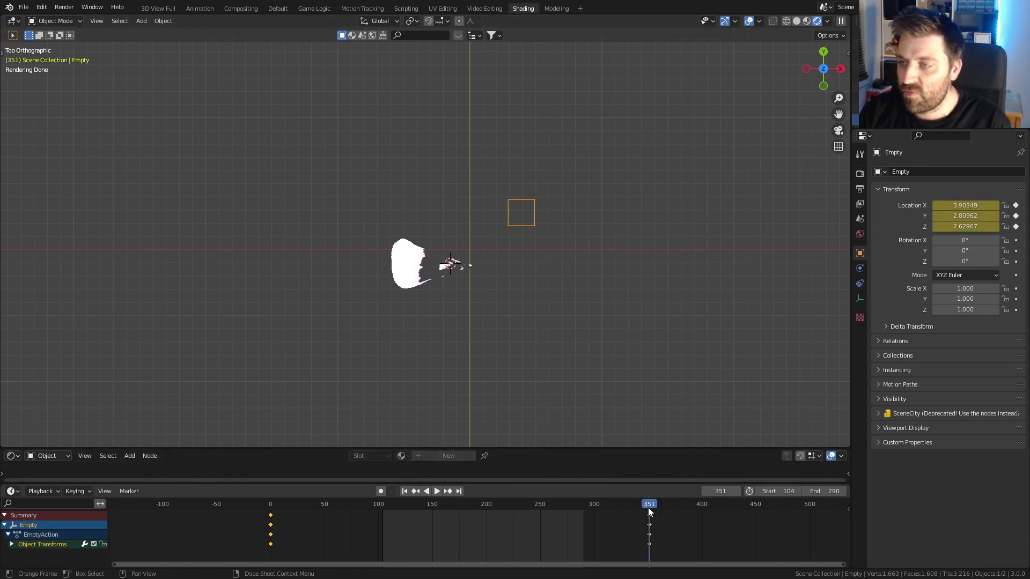
key("g")
key("y")
key("x")
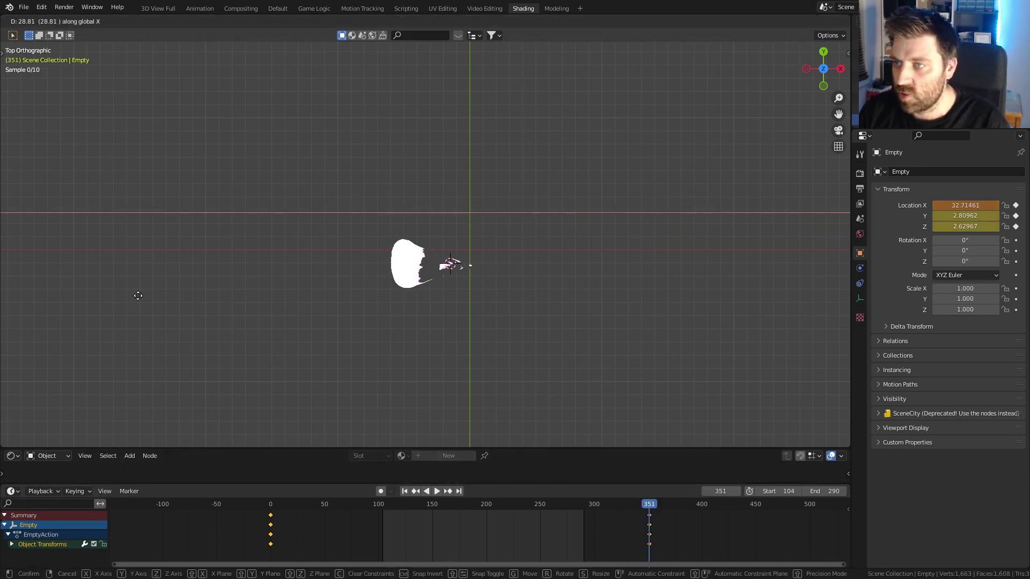
left_click(277, 297)
key("i")
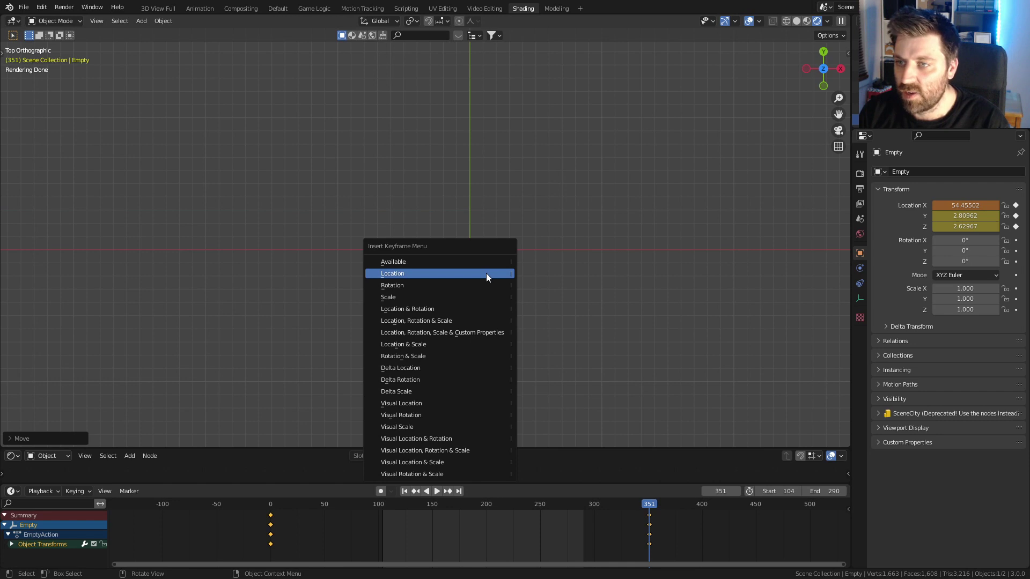
left_click(486, 273)
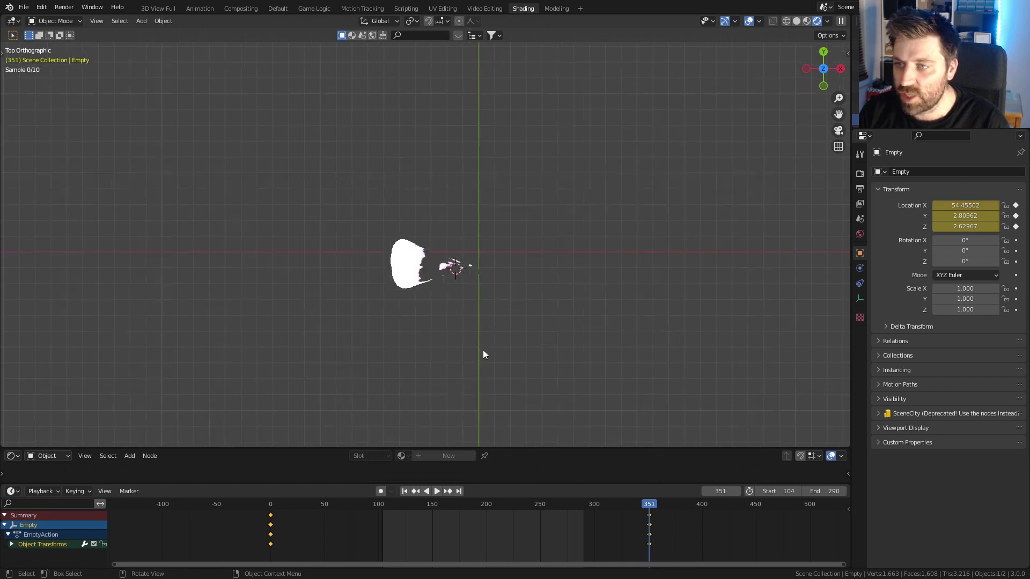
left_click(403, 491)
left_click(429, 492)
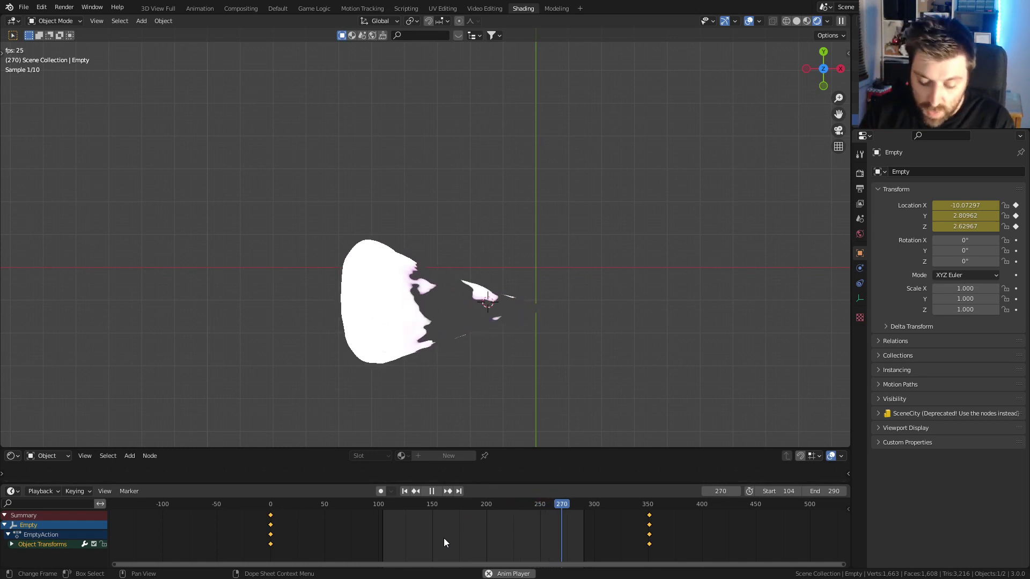
- Set the Empty's keyframe interpolation to Linear in the Dope Sheet
key("t")
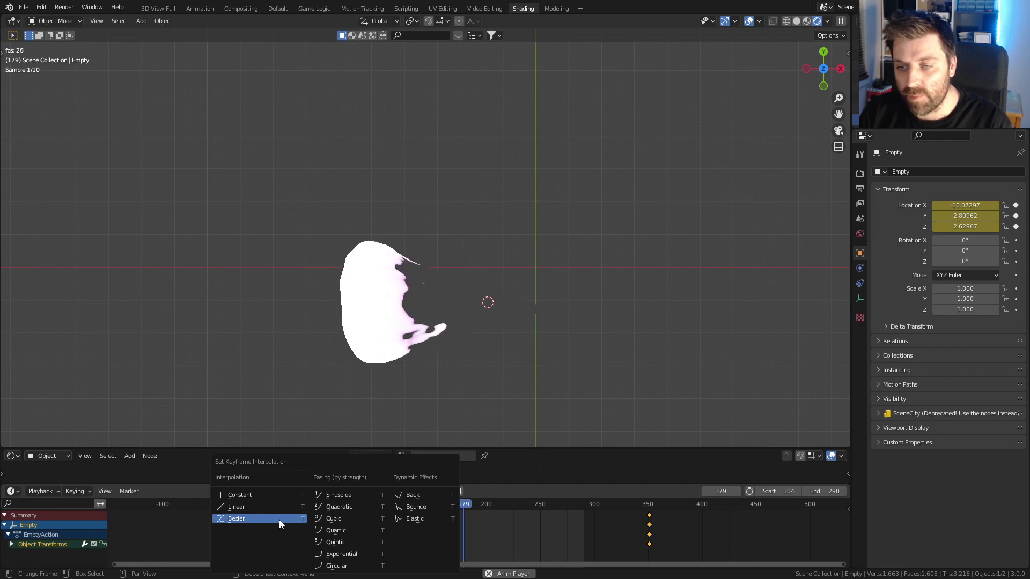
left_click(275, 505)
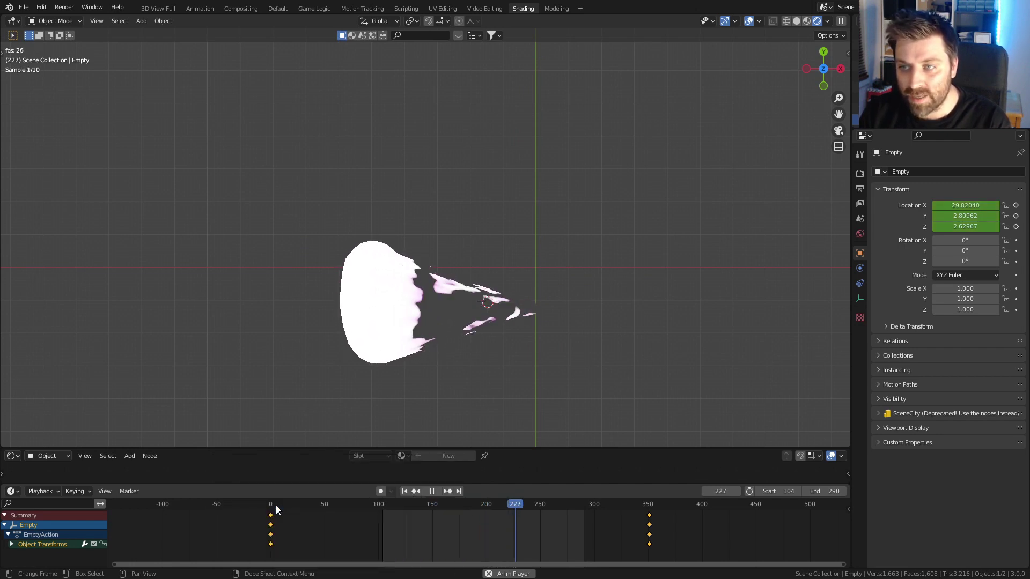